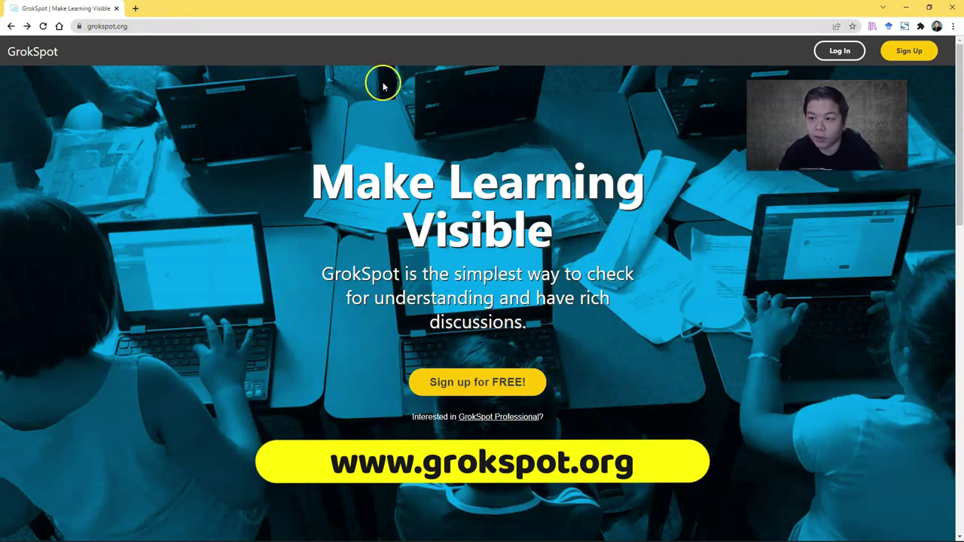
- Open the sign-up page and view the Teacher and Student account types
left_click(911, 51)
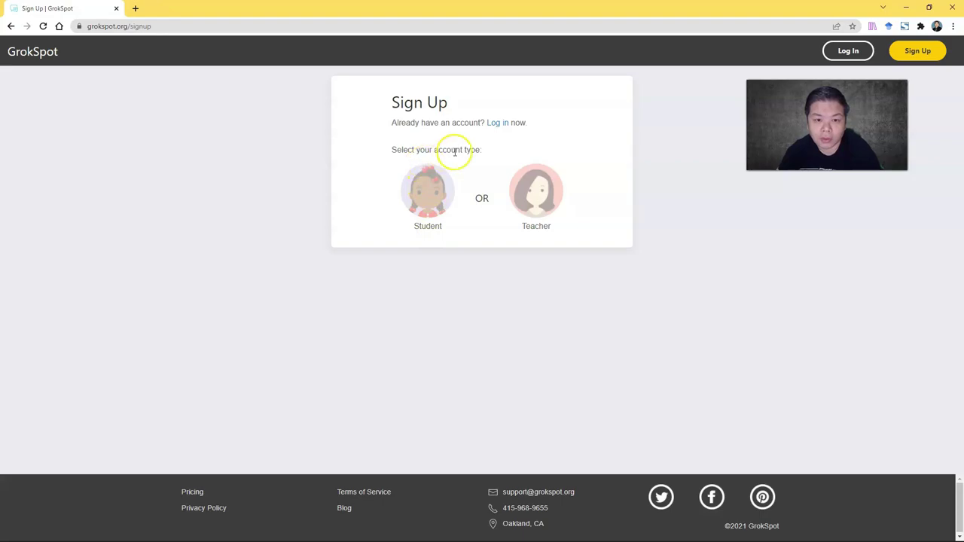
left_click(546, 206)
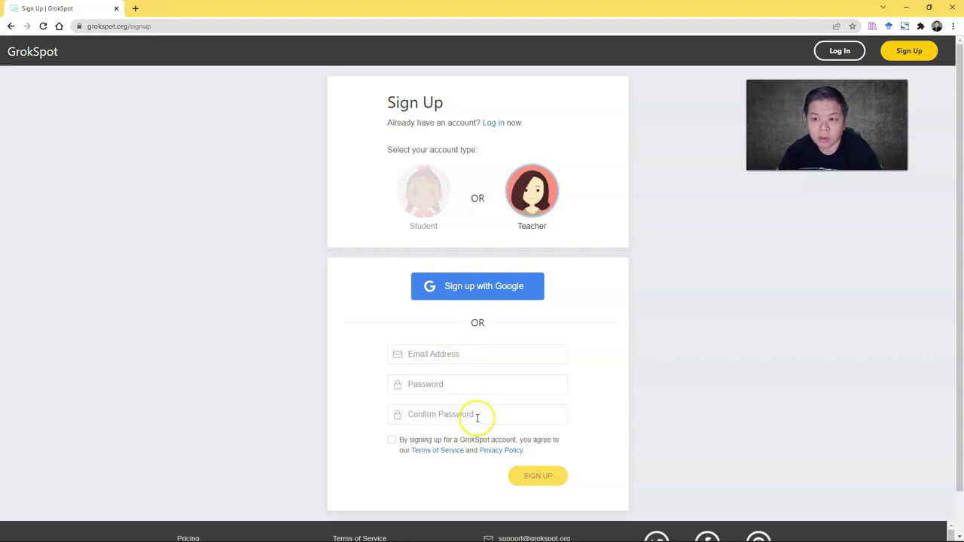
left_click(442, 190)
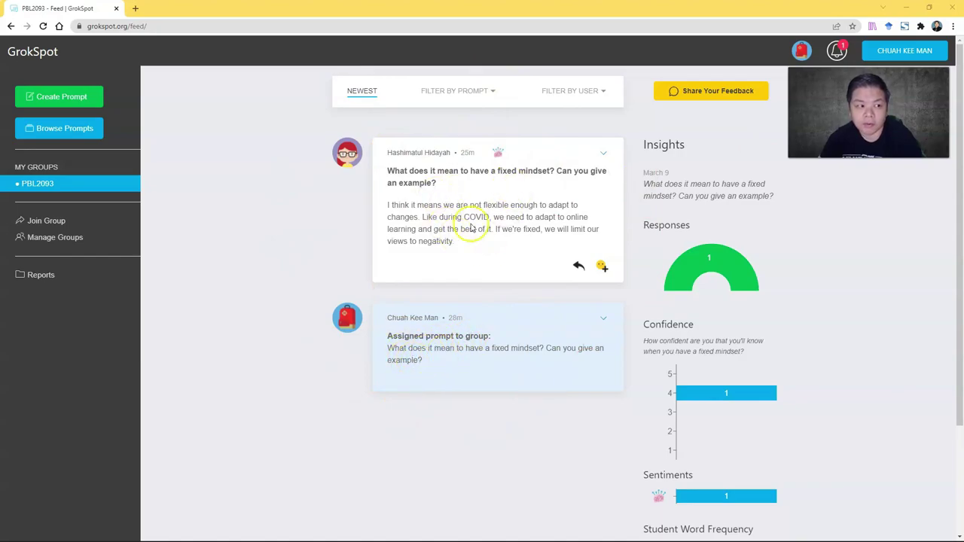
- Open group management and look at the join code of the PBL2093 group
left_click(71, 238)
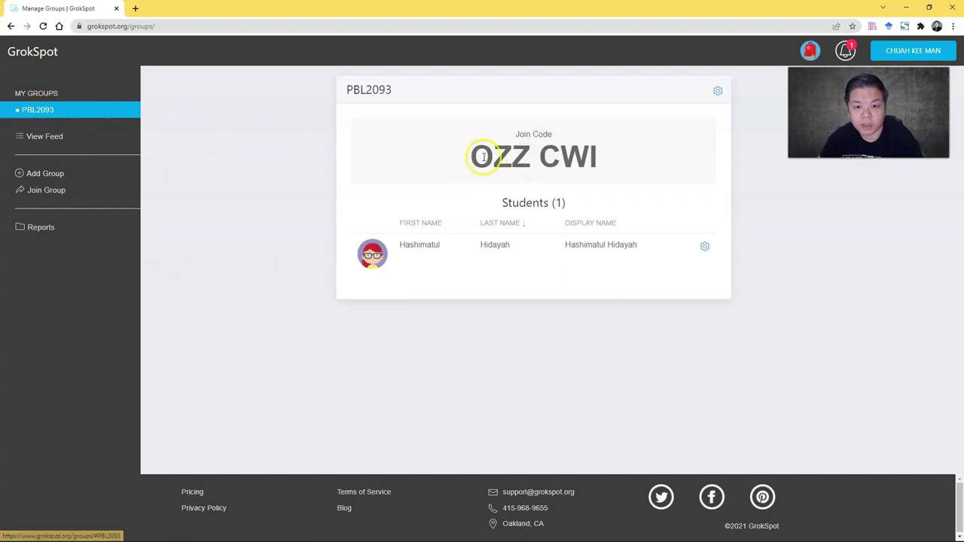
left_click_drag(457, 157, 599, 159)
left_click_drag(473, 156, 627, 159)
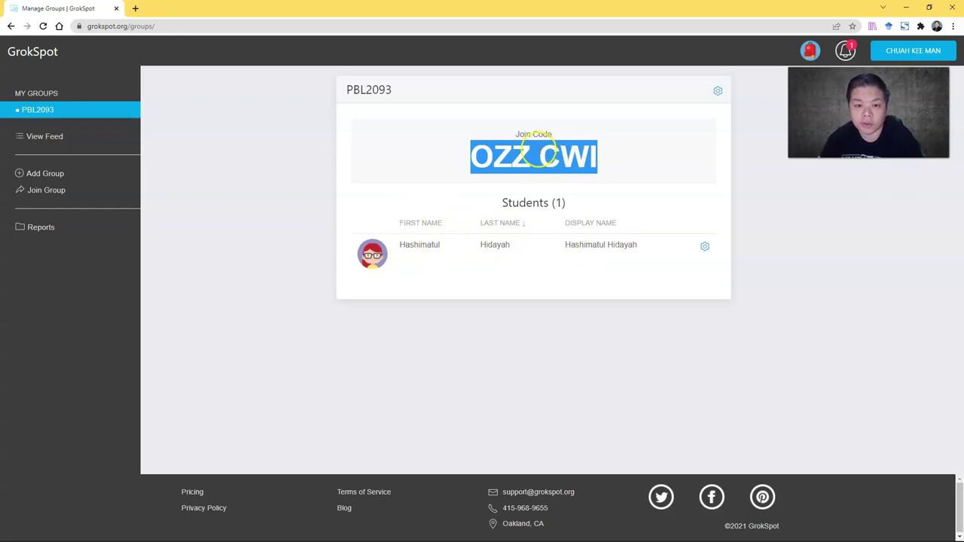
- Create a new group named KML2093
left_click(52, 174)
left_click(412, 156)
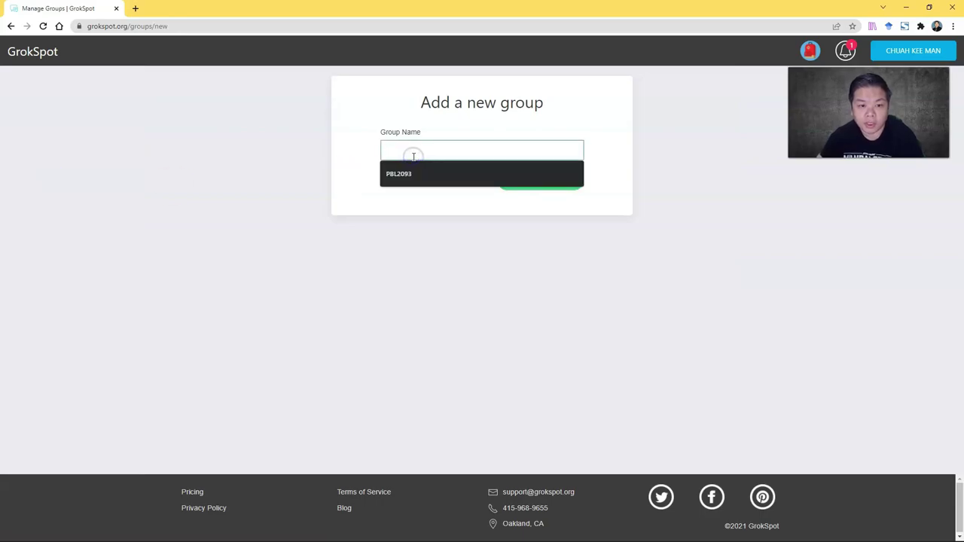
type("KML2093")
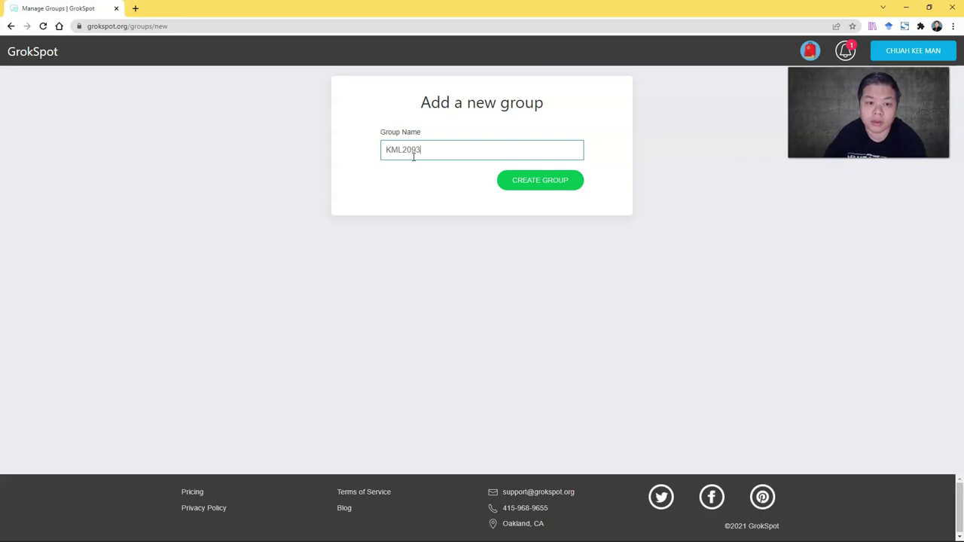
left_click(438, 153)
left_click(565, 180)
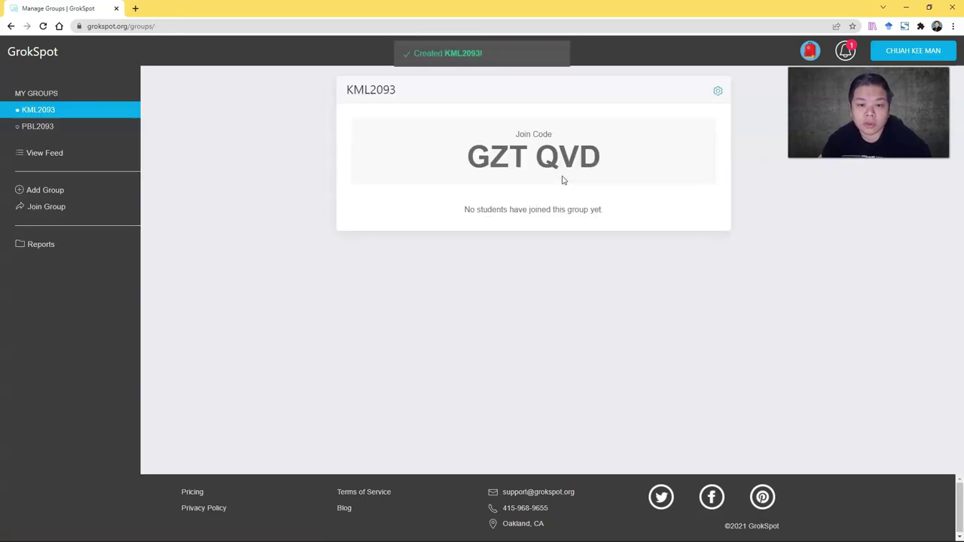
- Look at the new group's join code and compare the PBL2093 and KML2093 group pages
left_click(618, 161)
left_click(566, 160)
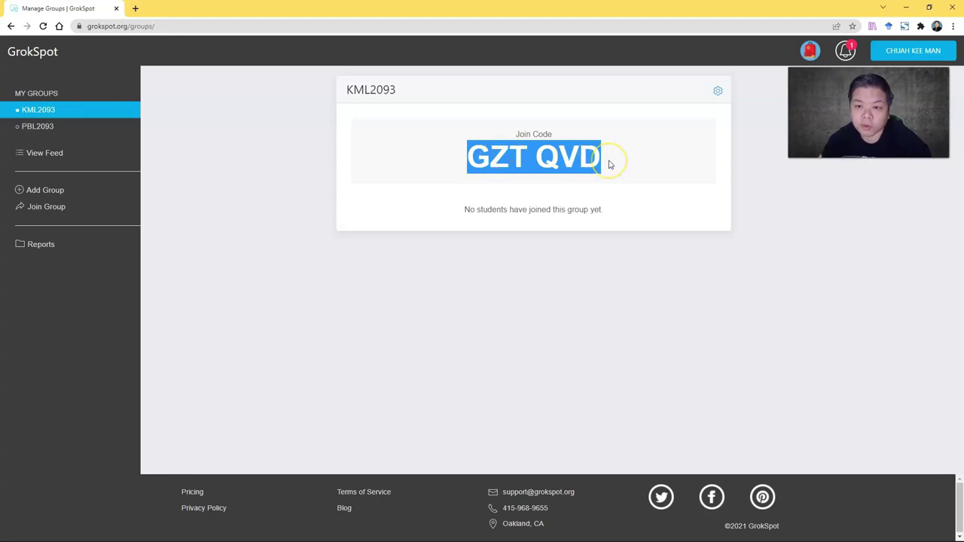
left_click(41, 126)
left_click(55, 113)
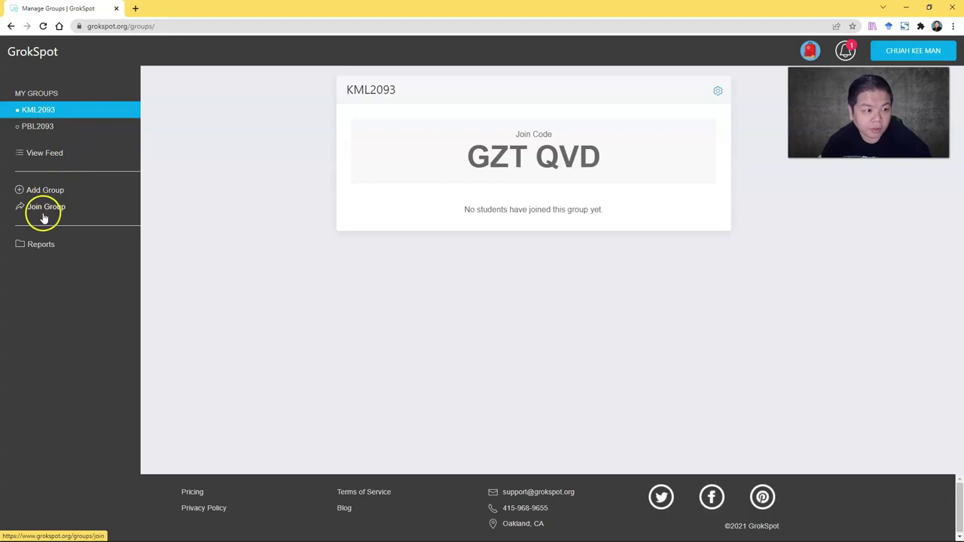
- From the KML2093 feed, filter the prompt library by the Students audience and the General Reflection category
left_click(36, 148)
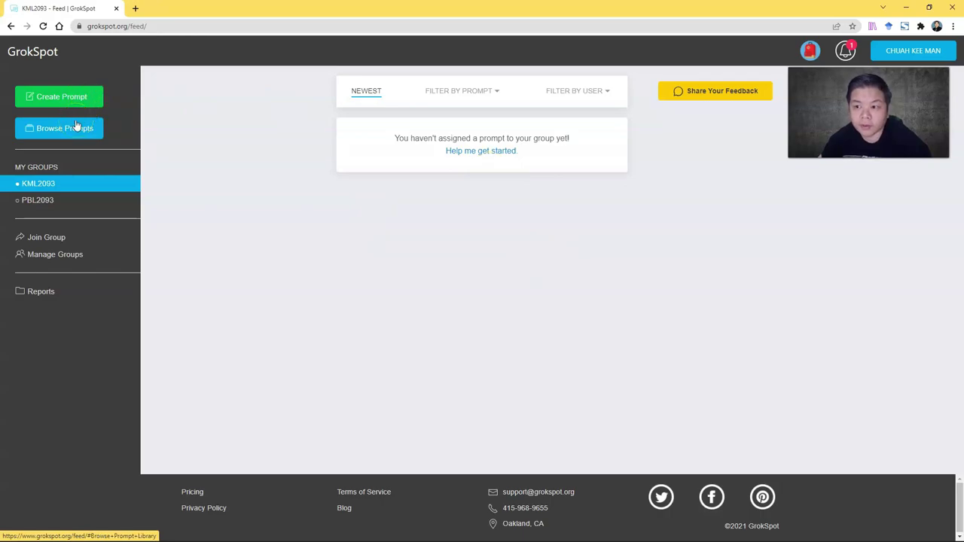
left_click(76, 127)
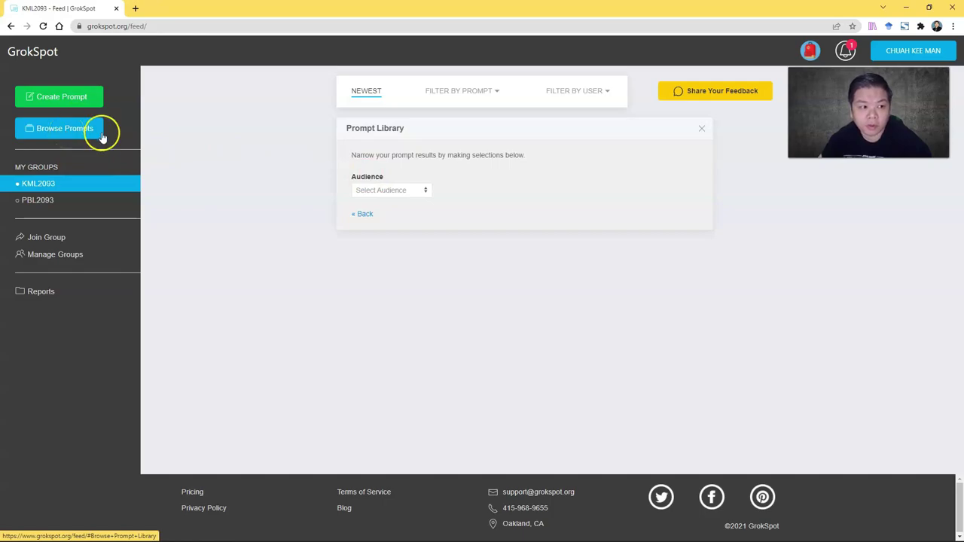
left_click(368, 189)
left_click(395, 212)
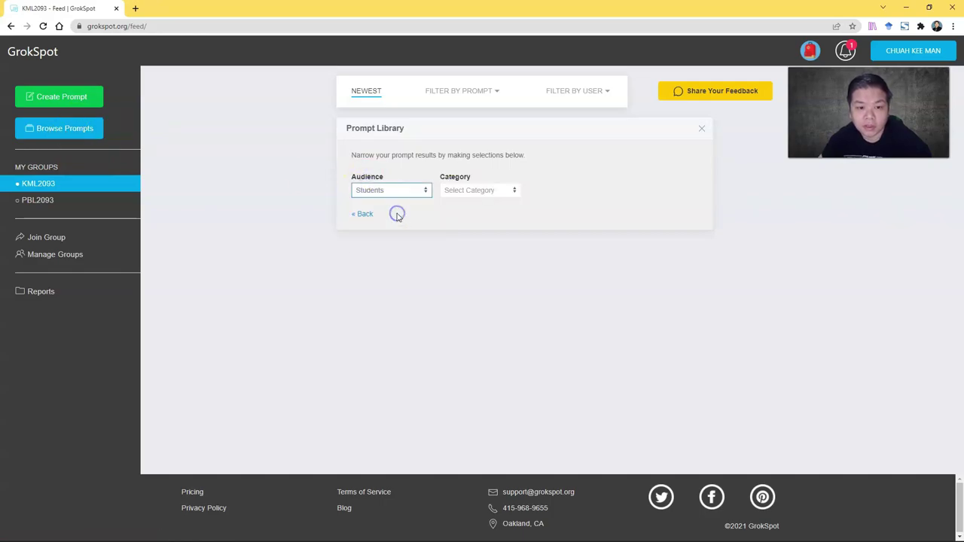
left_click(494, 193)
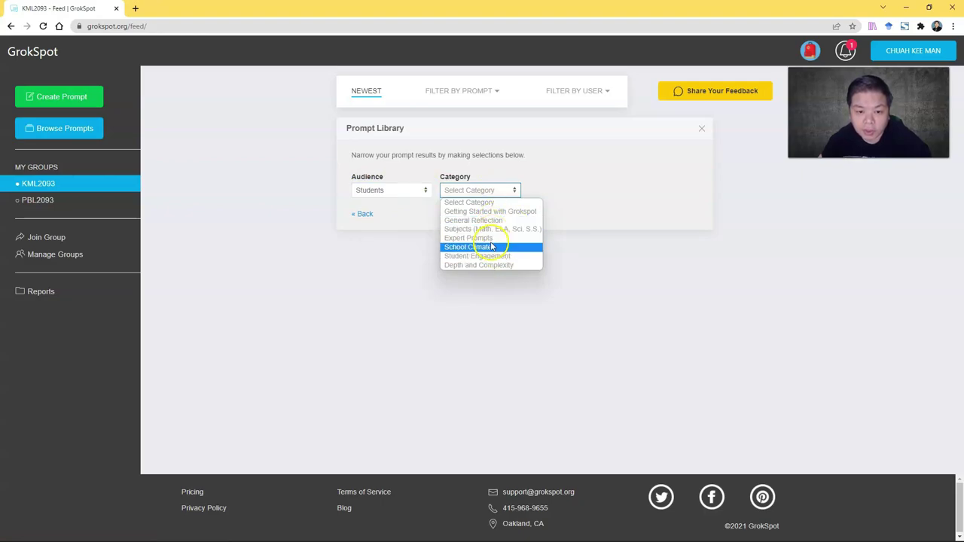
left_click(497, 220)
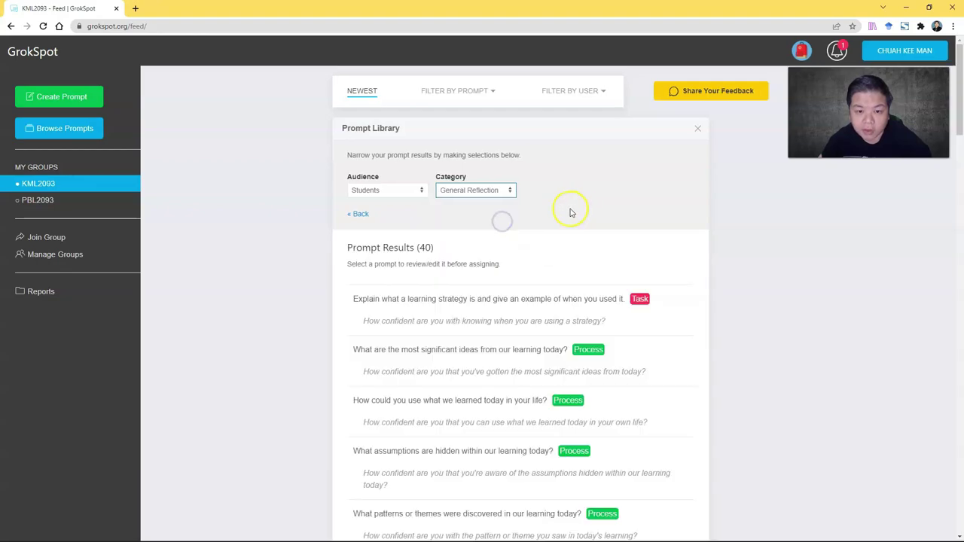
- Choose the Self-Regulation prompt starting "What do you need more time to work on?" and assign it to the KML2093 group
scroll(482, 362, "down", 5)
scroll(491, 409, "up", 1)
scroll(554, 252, "up", 4)
scroll(520, 320, "down", 3)
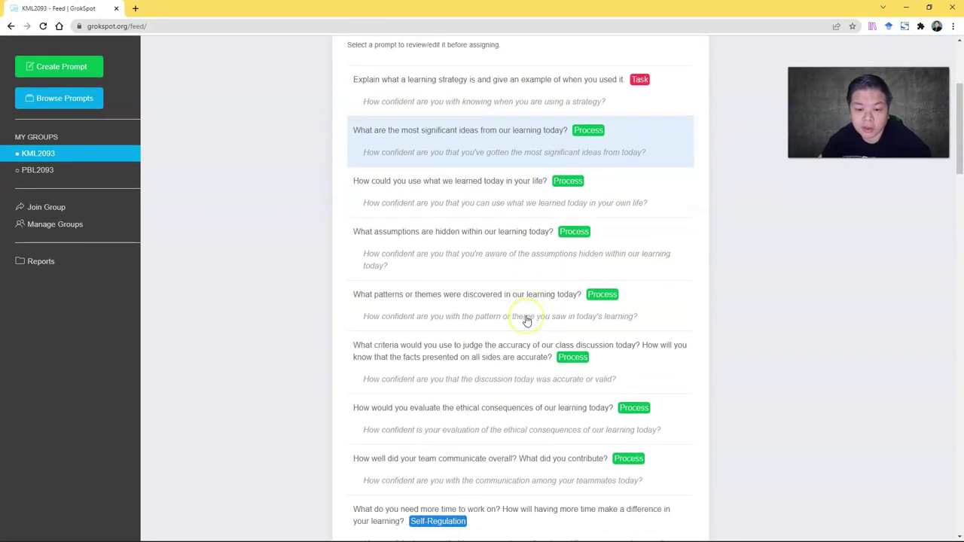
scroll(528, 320, "down", 3)
scroll(394, 241, "down", 2)
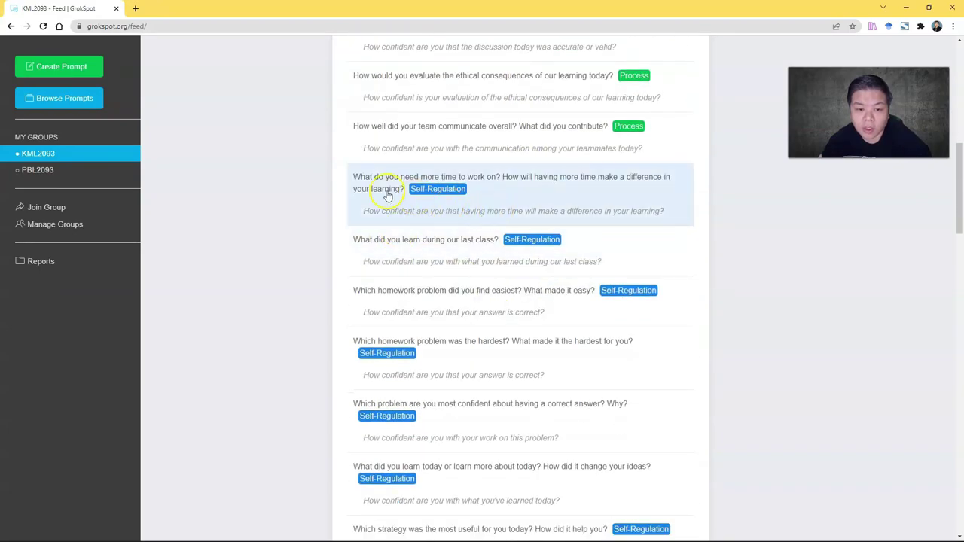
left_click(550, 188)
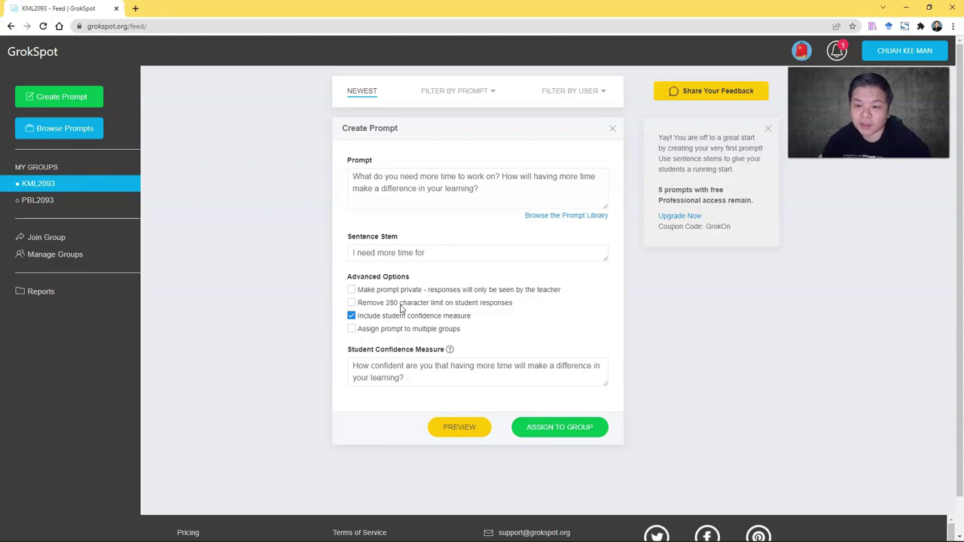
left_click(351, 303)
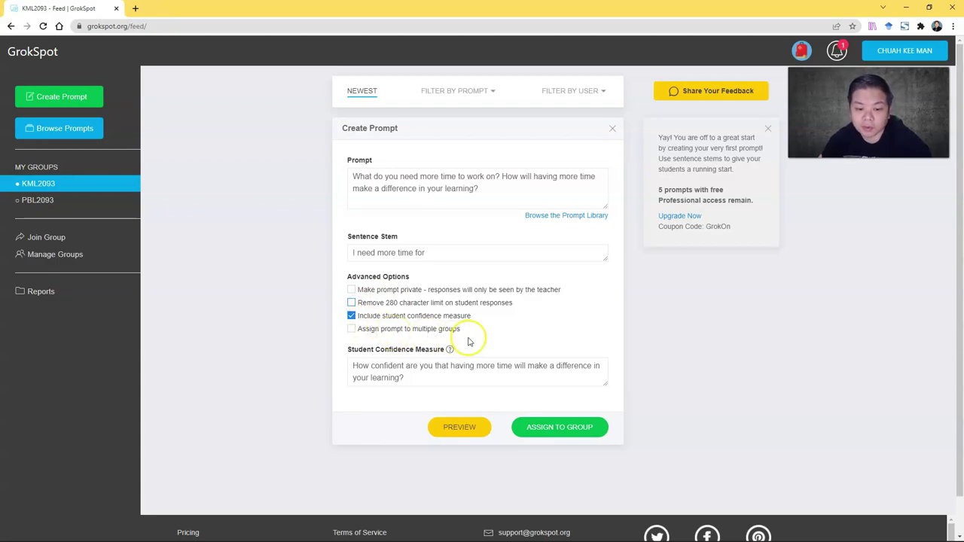
left_click(553, 430)
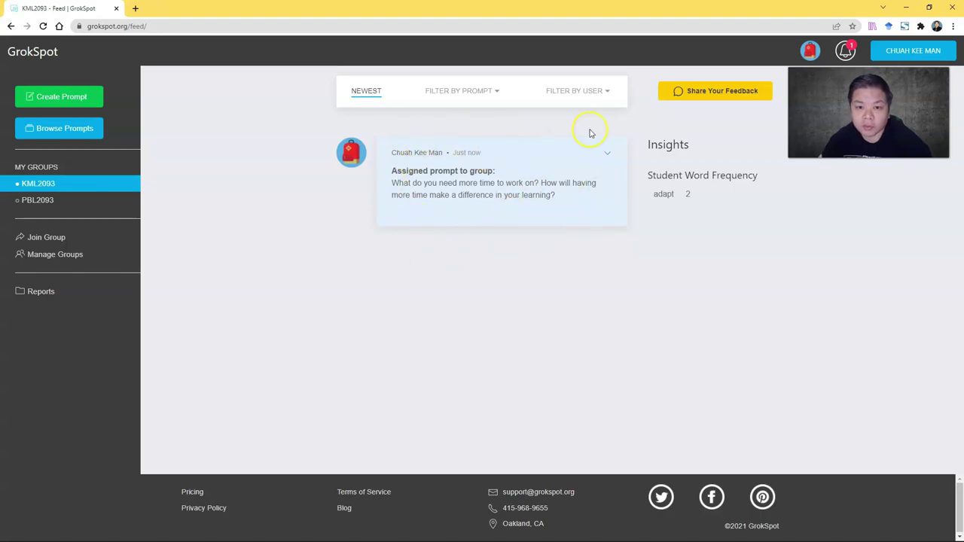
- Open the PBL2093 feed, then switch to the student's Edge window and examine the assigned fixed-mindset prompt
left_click(34, 201)
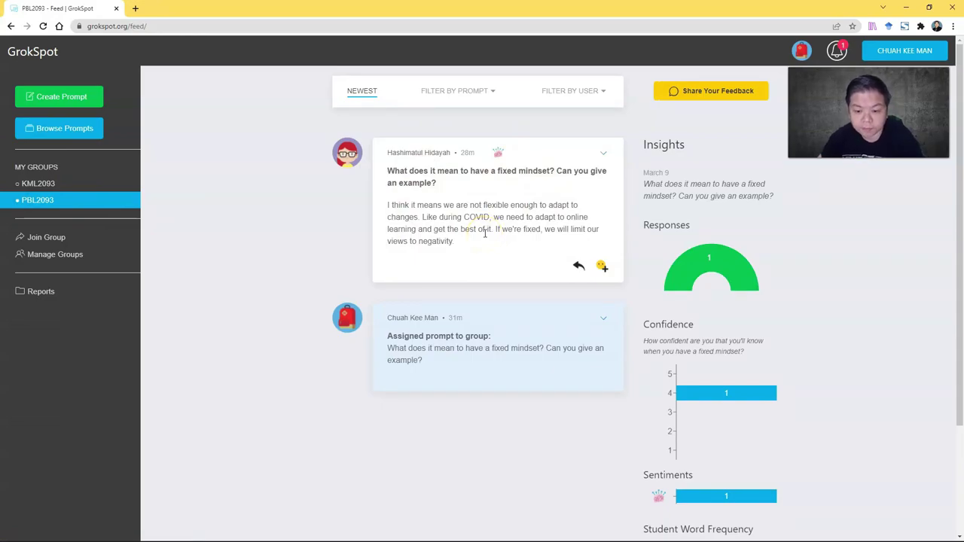
key("alt+Tab")
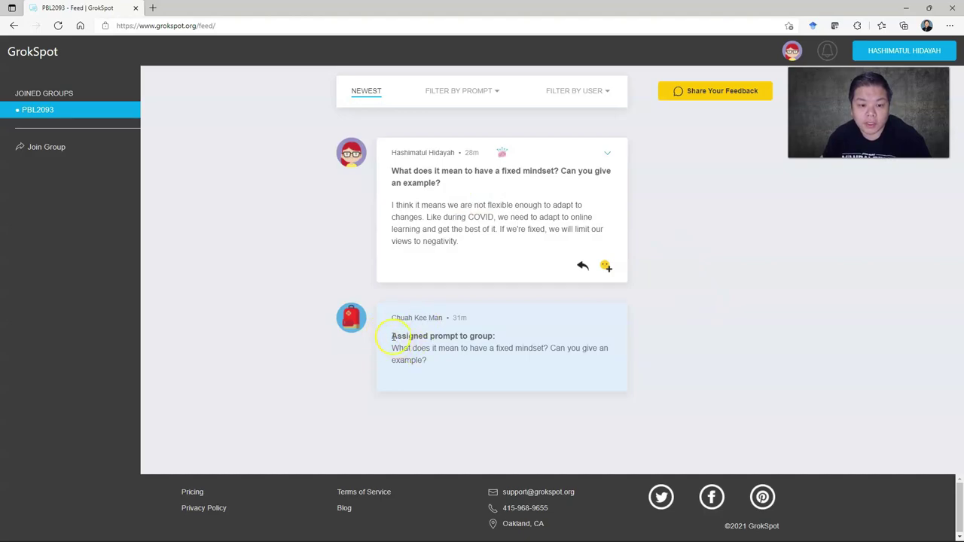
left_click_drag(397, 337, 487, 366)
left_click(486, 329)
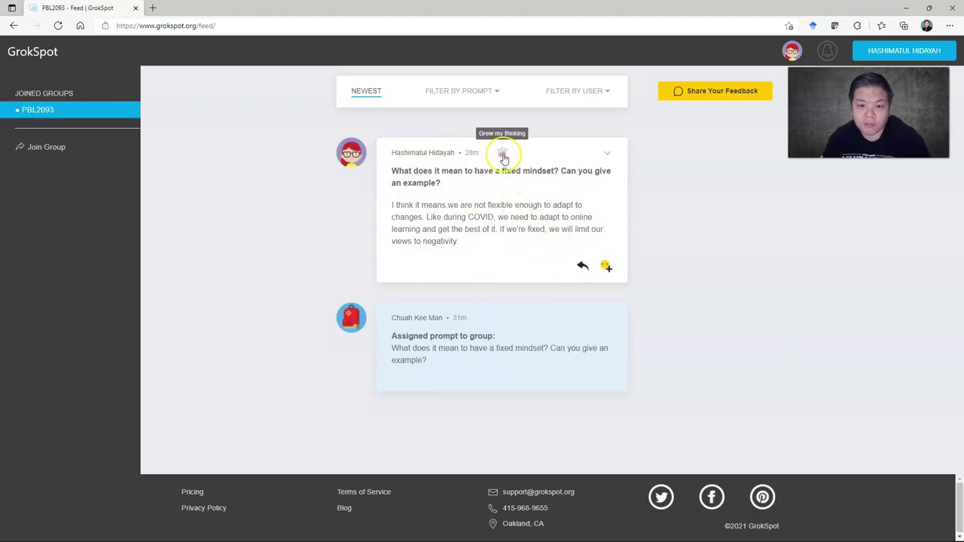
- Open the student's fixed-mindset response for editing, review its confidence levels and sentiment options, and save it without changes
left_click(607, 154)
left_click(624, 178)
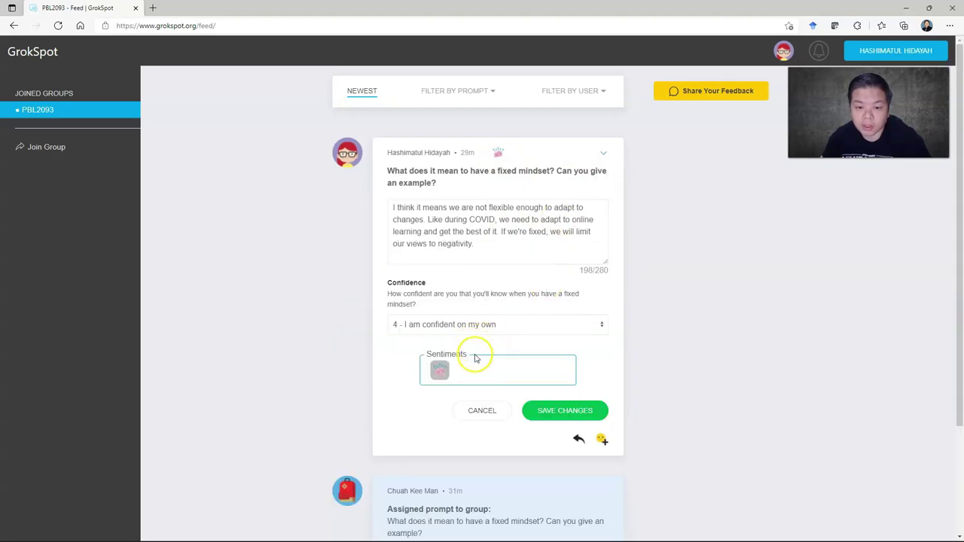
mouse_move(459, 372)
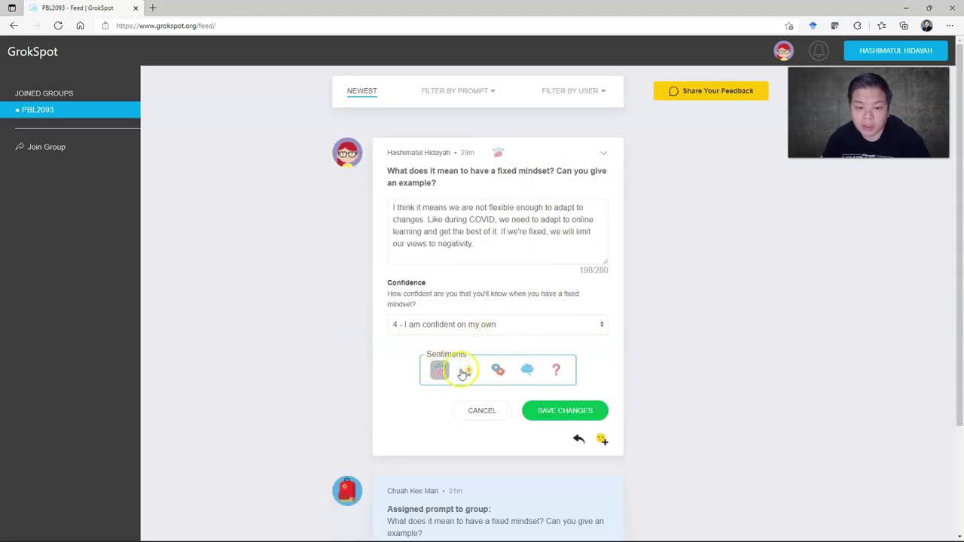
left_click(520, 323)
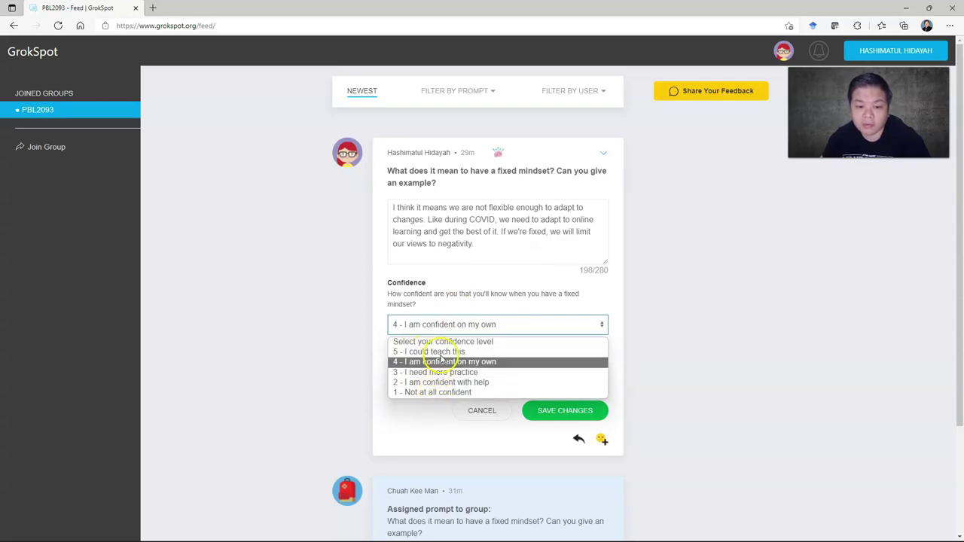
left_click(538, 286)
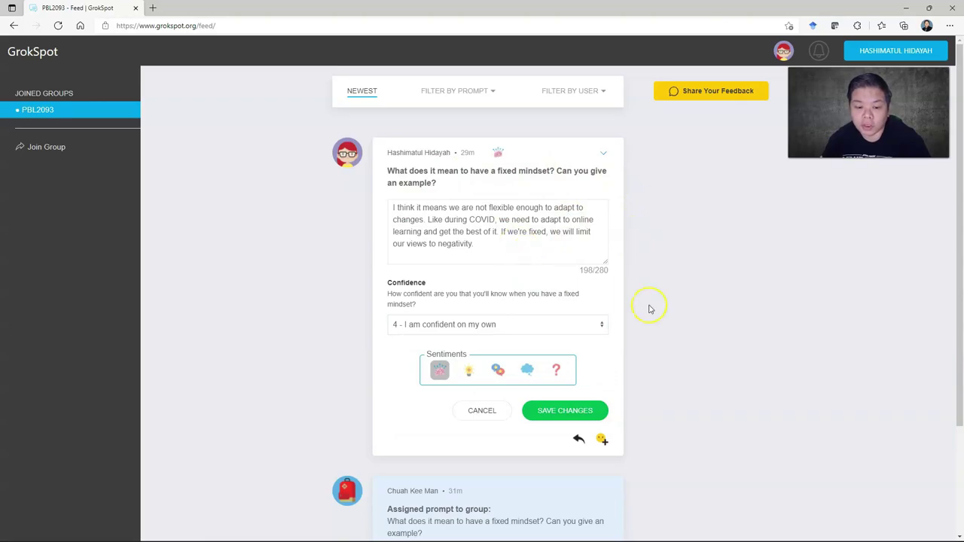
scroll(662, 331, "down", 3)
scroll(665, 350, "up", 3)
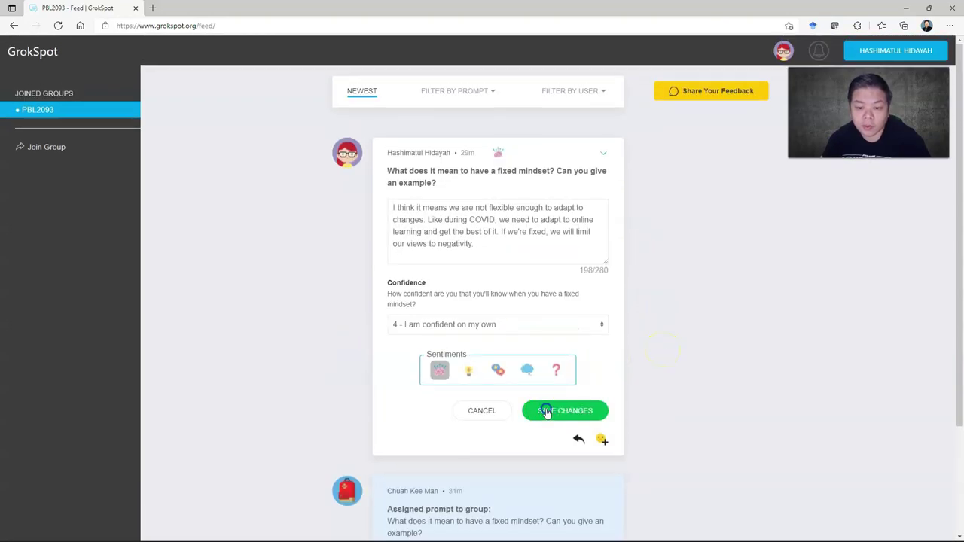
left_click(547, 409)
- Add the checkmark emoji reaction to the student's response and open its reply field
mouse_move(599, 268)
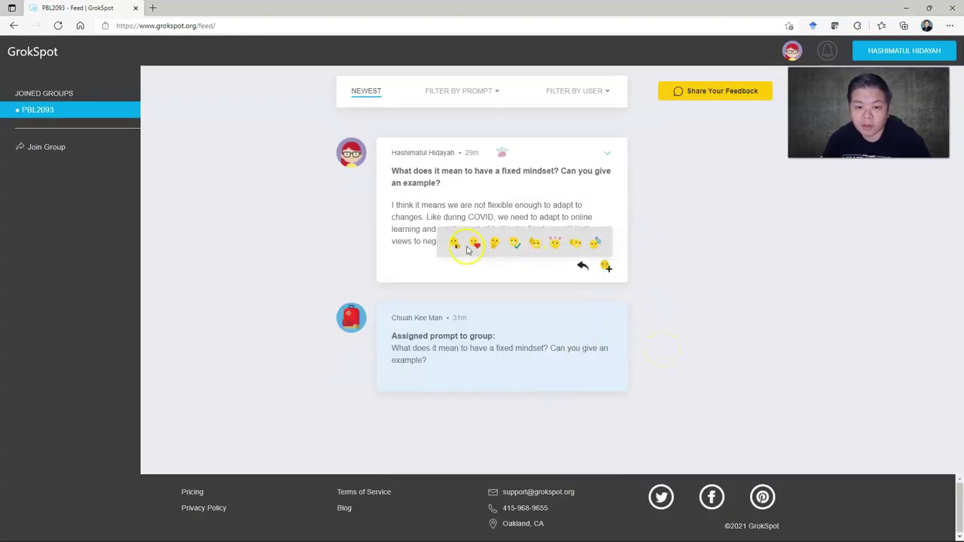
left_click(514, 243)
left_click(584, 269)
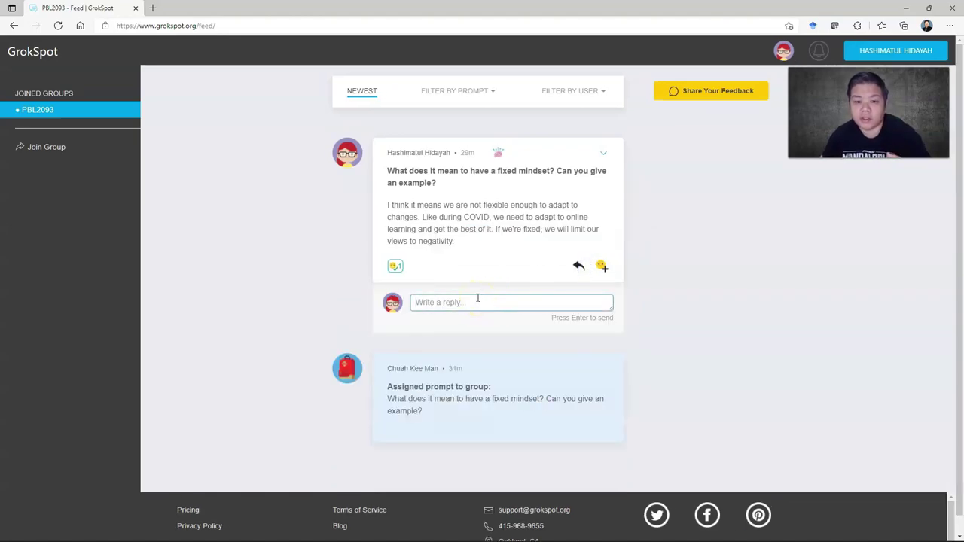
left_click(699, 295)
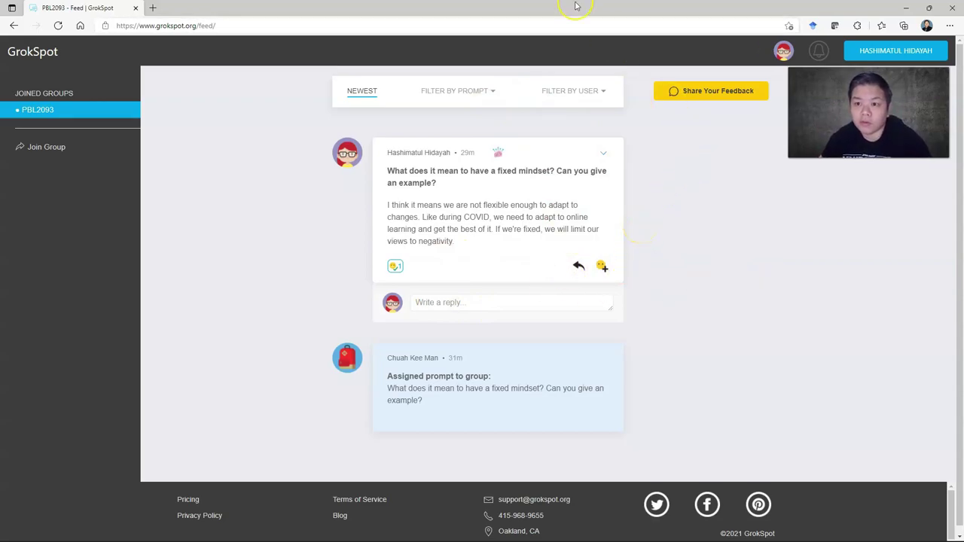
- Switch back to the teacher's Chrome window and examine the PBL2093 insights, including the Student Word Frequency
key("alt+Tab")
scroll(702, 174, "down", 1)
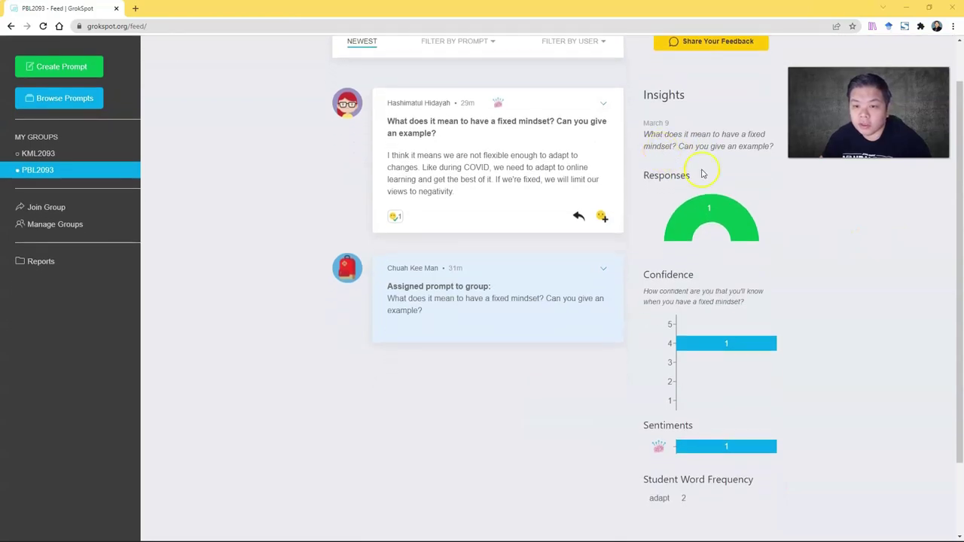
scroll(747, 253, "down", 2)
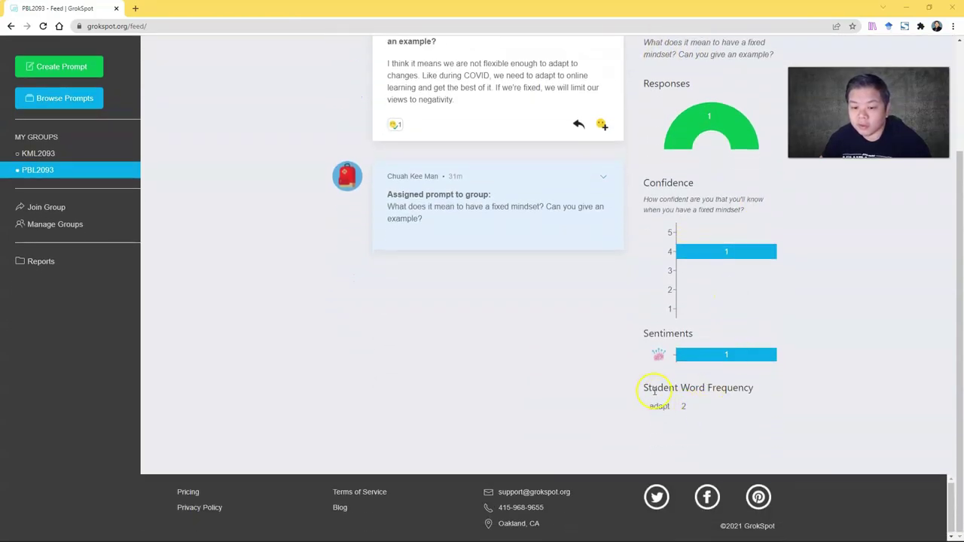
left_click_drag(645, 388, 761, 381)
left_click_drag(700, 409, 631, 408)
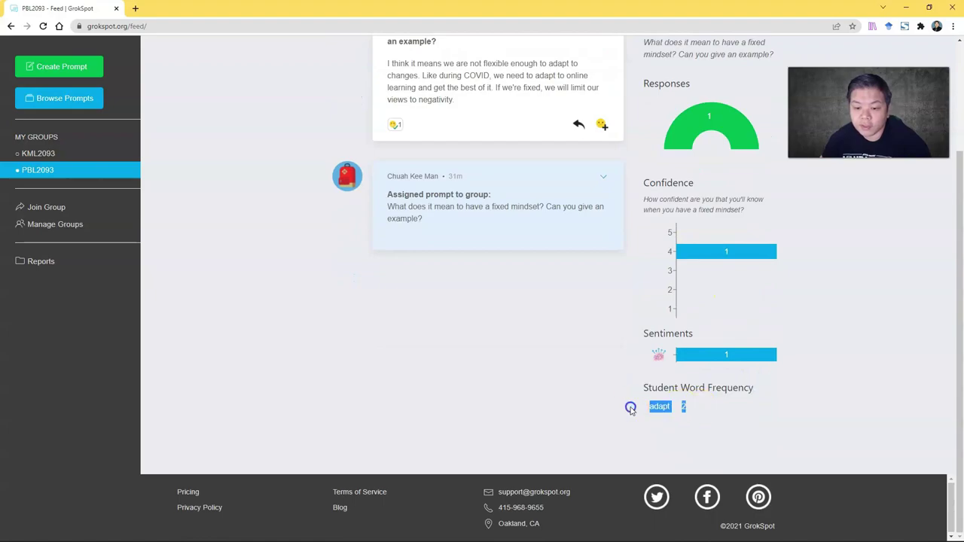
left_click(691, 426)
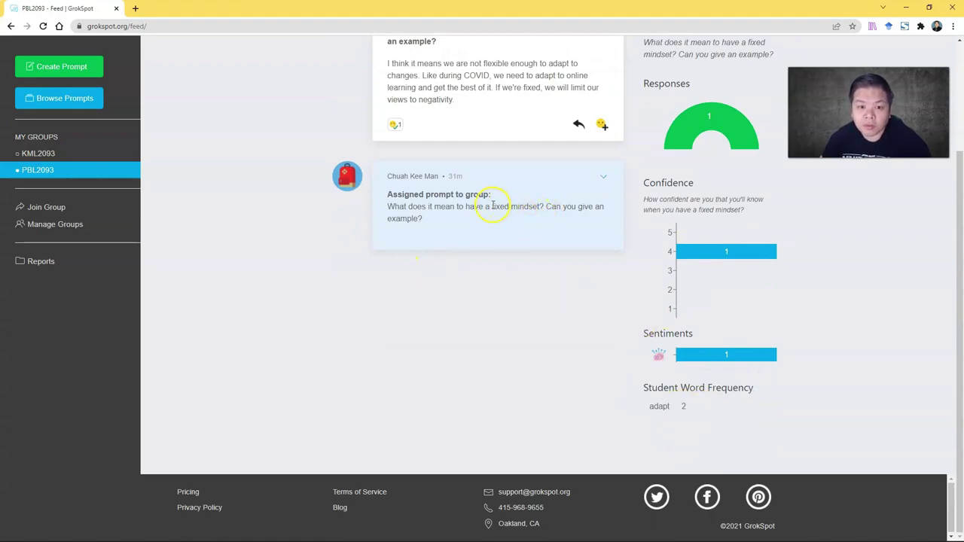
- Compare the fixed-mindset prompt and the student's response with the Student Word Frequency insight
left_click_drag(493, 205, 538, 208)
left_click(531, 208)
left_click_drag(684, 409, 685, 409)
left_click(722, 413)
scroll(543, 181, "up", 2)
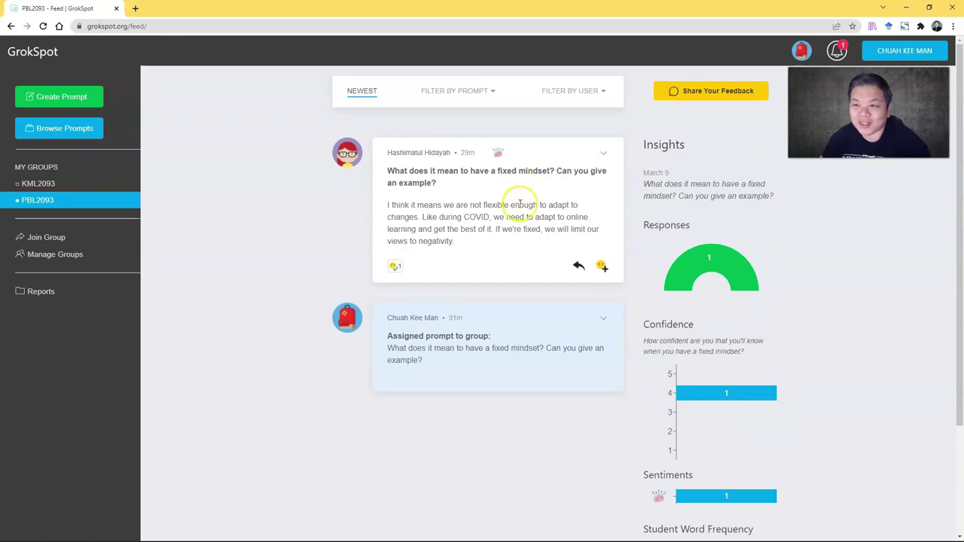
scroll(761, 407, "down", 3)
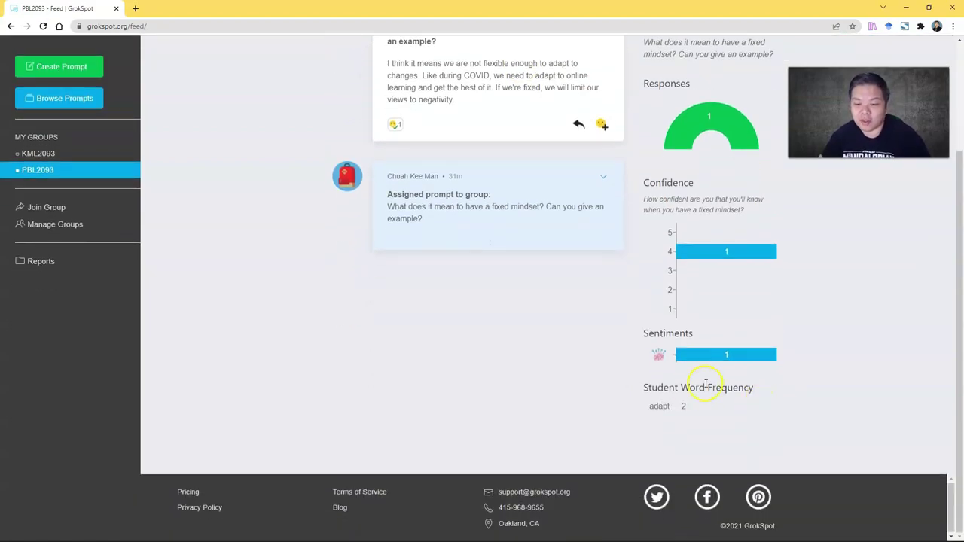
scroll(806, 399, "up", 3)
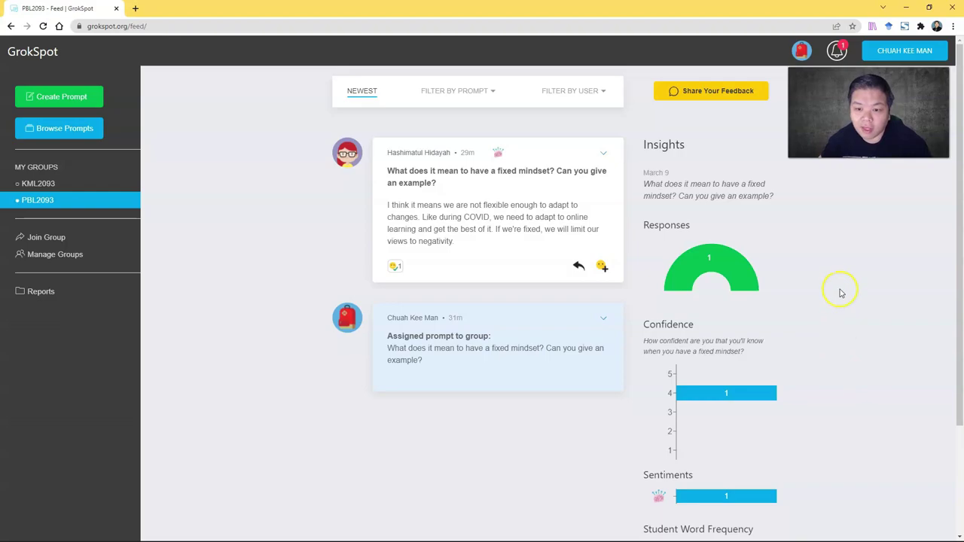
- Reply to the student's fixed-mindset response with "Can you elaborate further?"
left_click(579, 266)
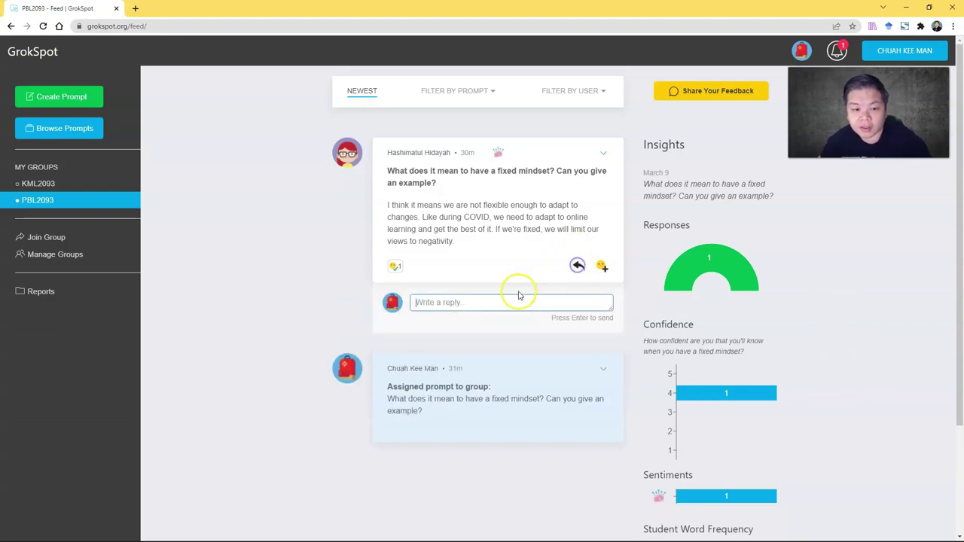
type("Can you elaborate further?")
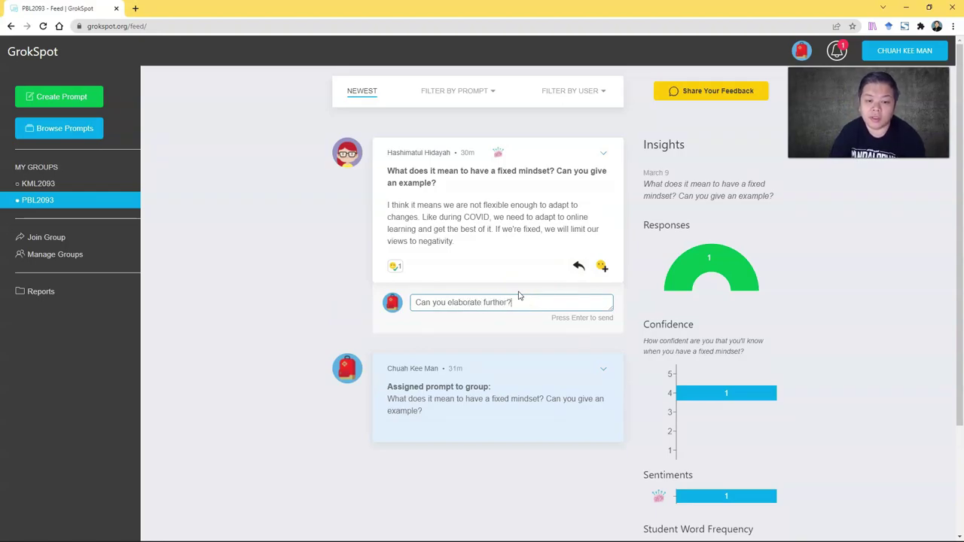
key("Return")
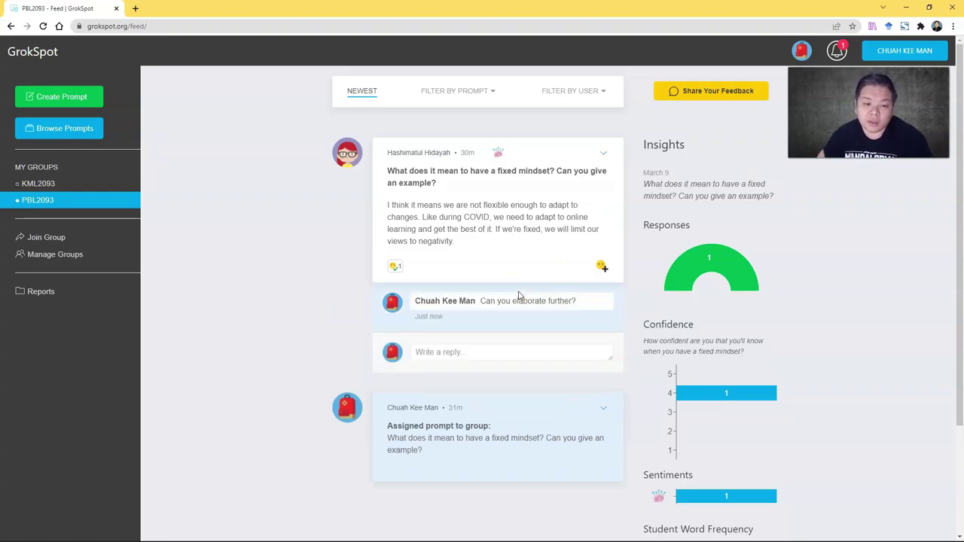
left_click(433, 271)
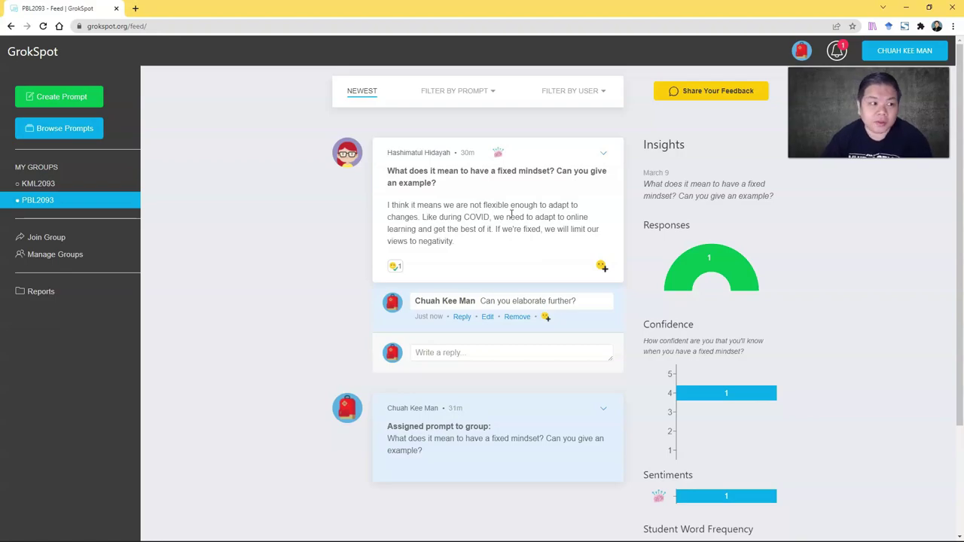
- Open a blank form for creating your own prompt and review its Prompt and Sentence Stem fields
left_click(75, 97)
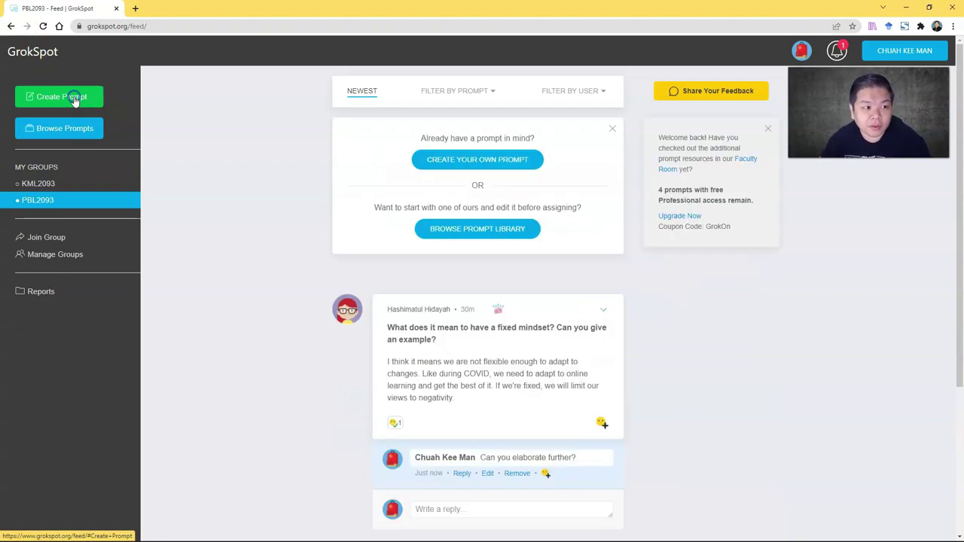
left_click(495, 165)
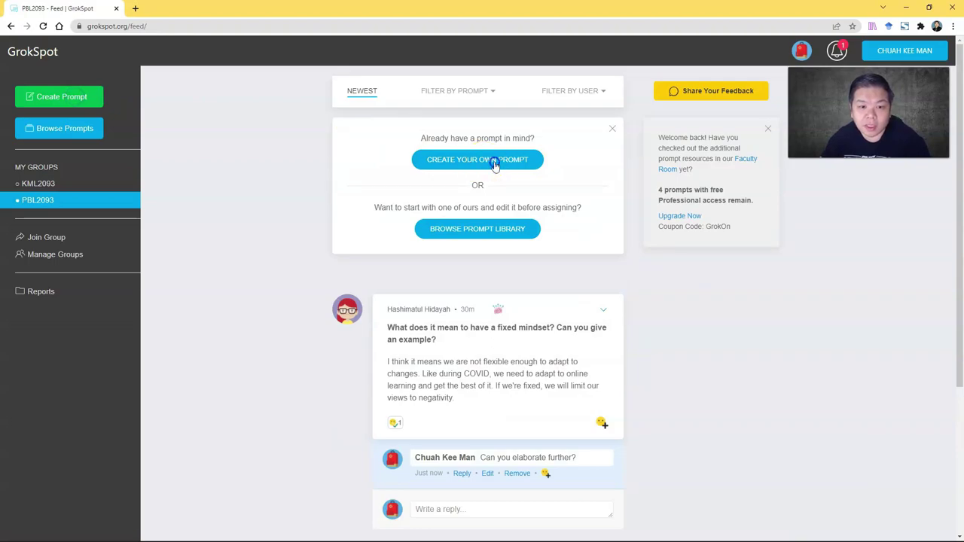
left_click(424, 187)
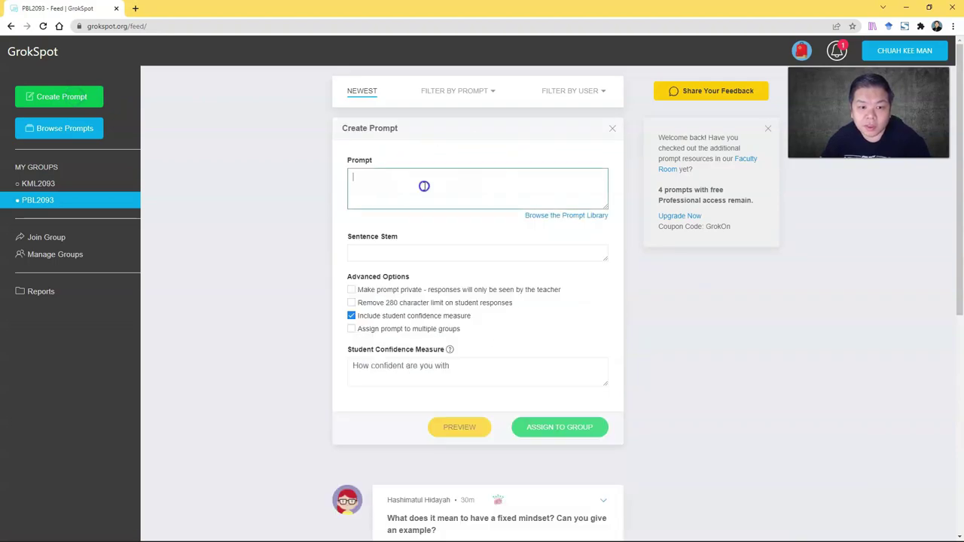
left_click(406, 257)
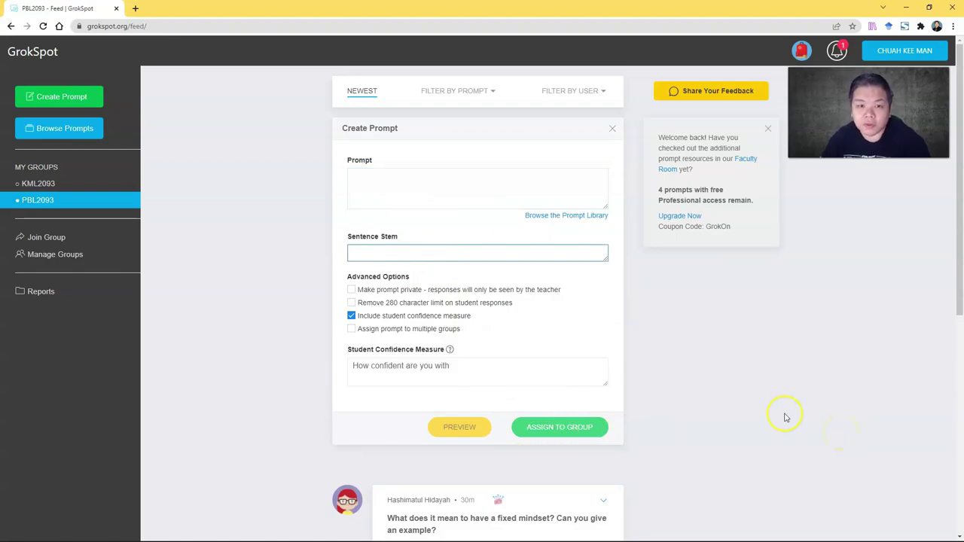
- Review the feed's options for filtering by prompt and by user without applying a filter
left_click(434, 91)
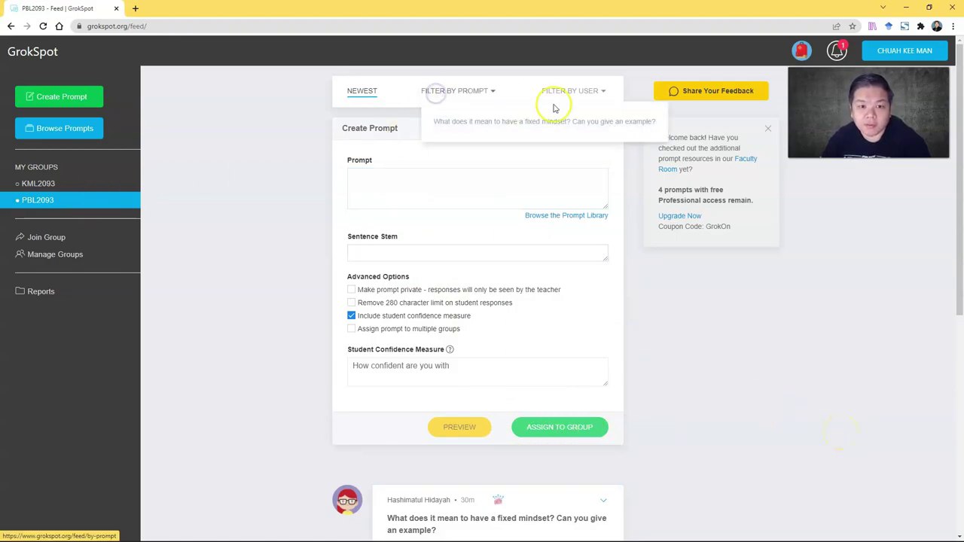
left_click(590, 95)
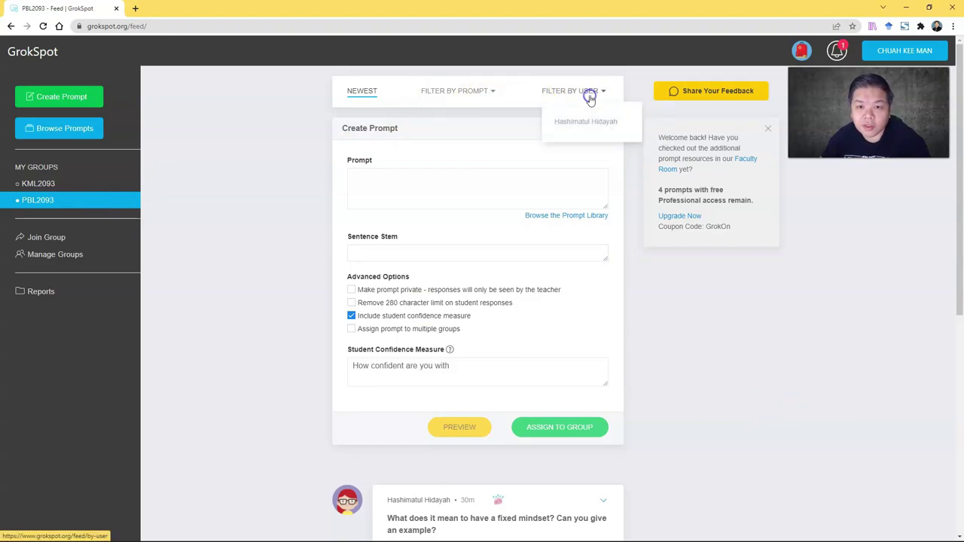
left_click(790, 339)
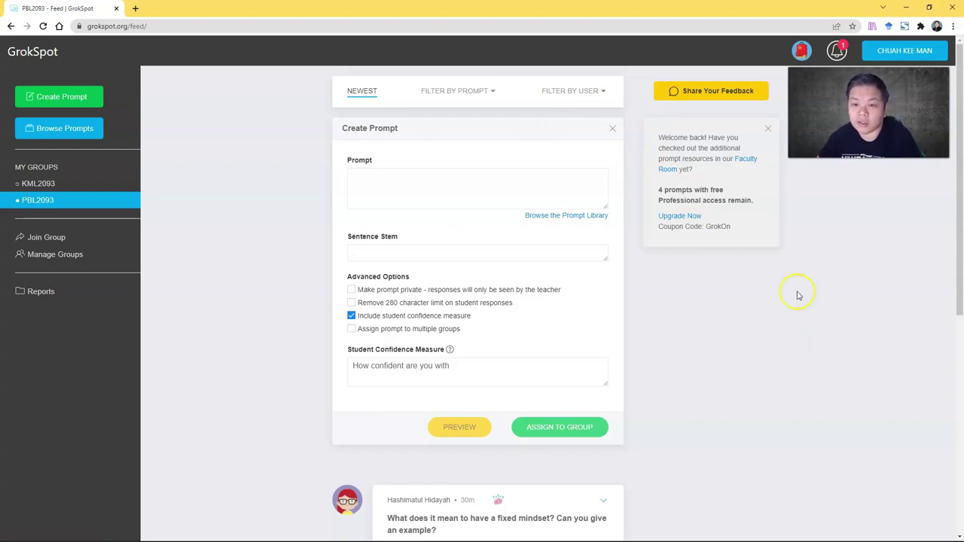
- Examine the welcome notice's coupon code and the remaining prompts with free Professional access
left_click_drag(706, 226, 732, 226)
left_click(659, 189)
left_click_drag(658, 200, 711, 201)
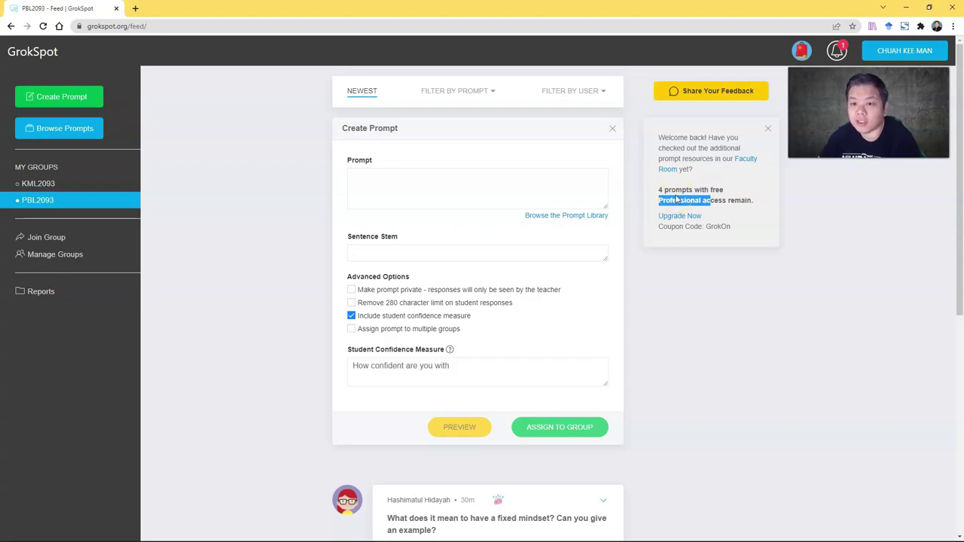
left_click(769, 367)
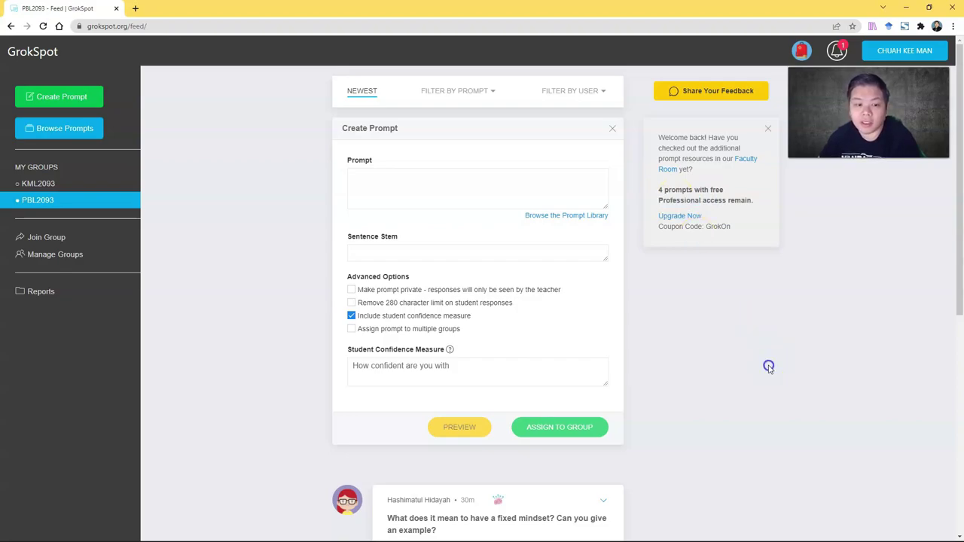
- Open the PBL2093 reports and look through both the prompt reports and the user reports
left_click(36, 294)
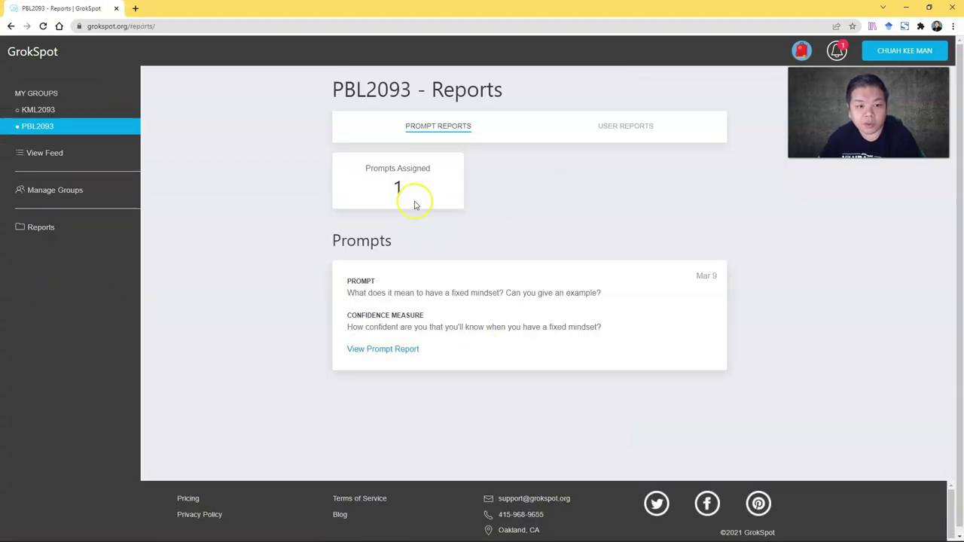
left_click(625, 128)
left_click(444, 126)
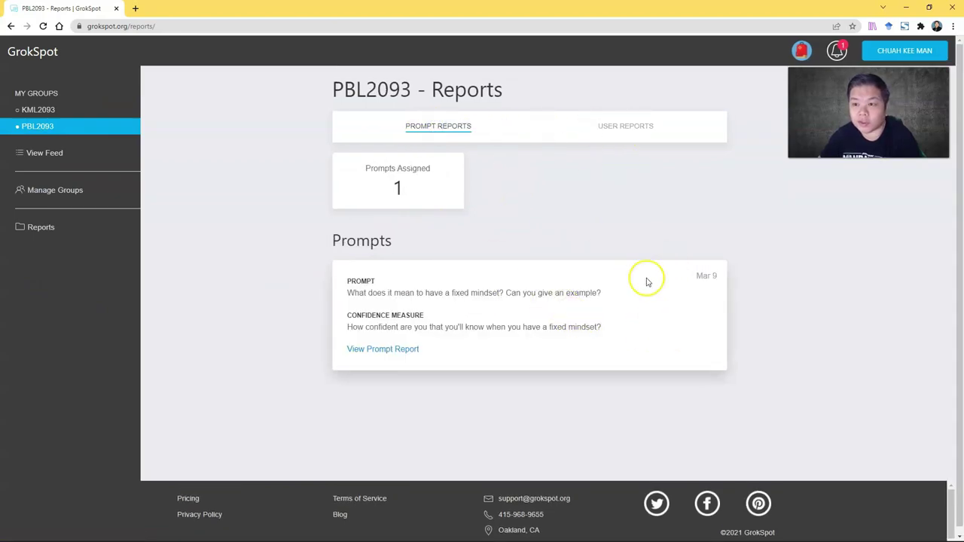
left_click(639, 126)
left_click(467, 126)
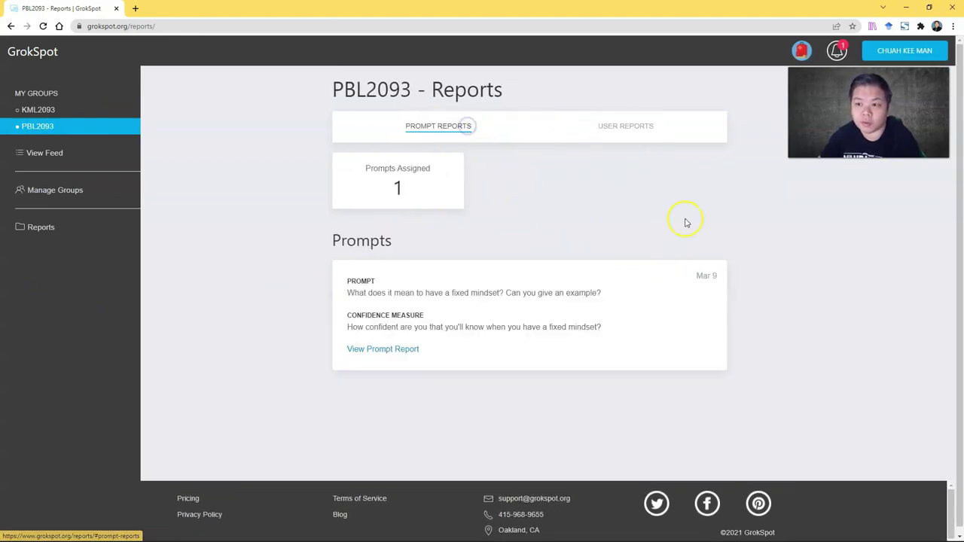